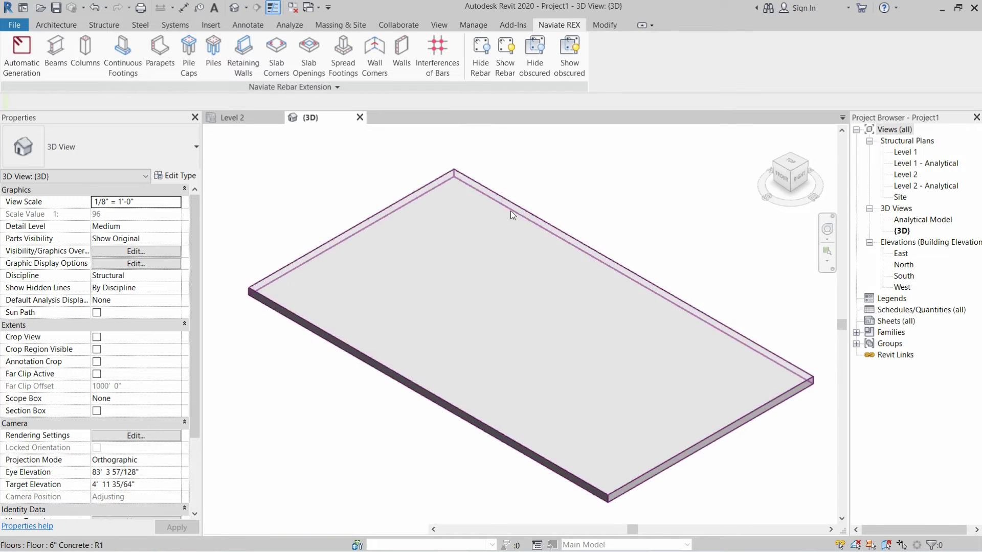
Check the slab, then start an opening by face on the slab's top face.
{"action": "left_click", "coordinate": [518, 209]}
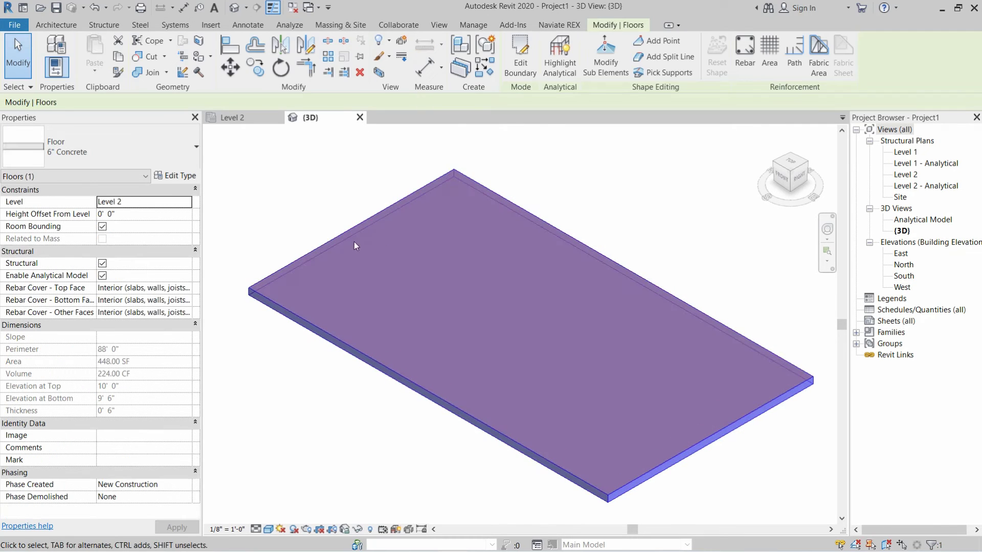
{"action": "left_click", "coordinate": [676, 200]}
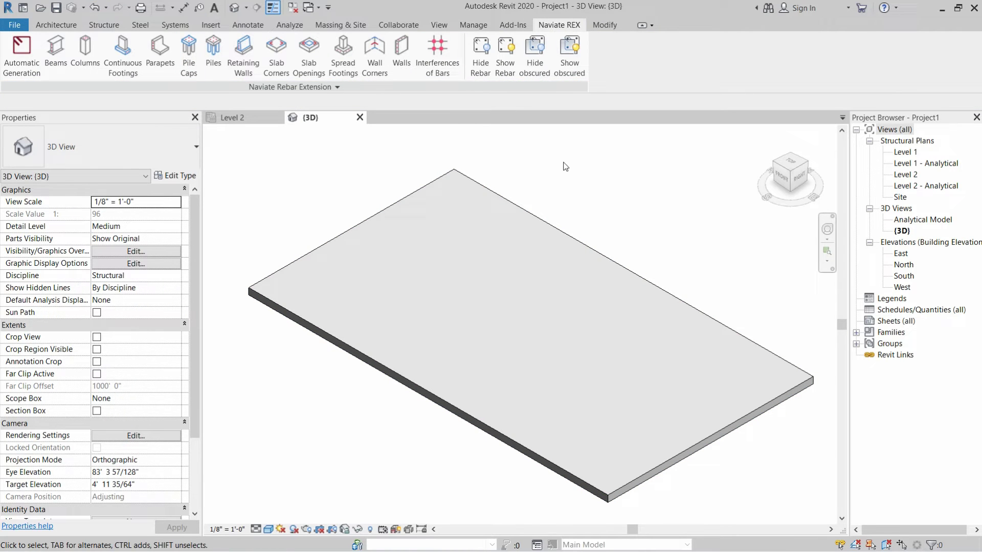
{"action": "left_click", "coordinate": [93, 25]}
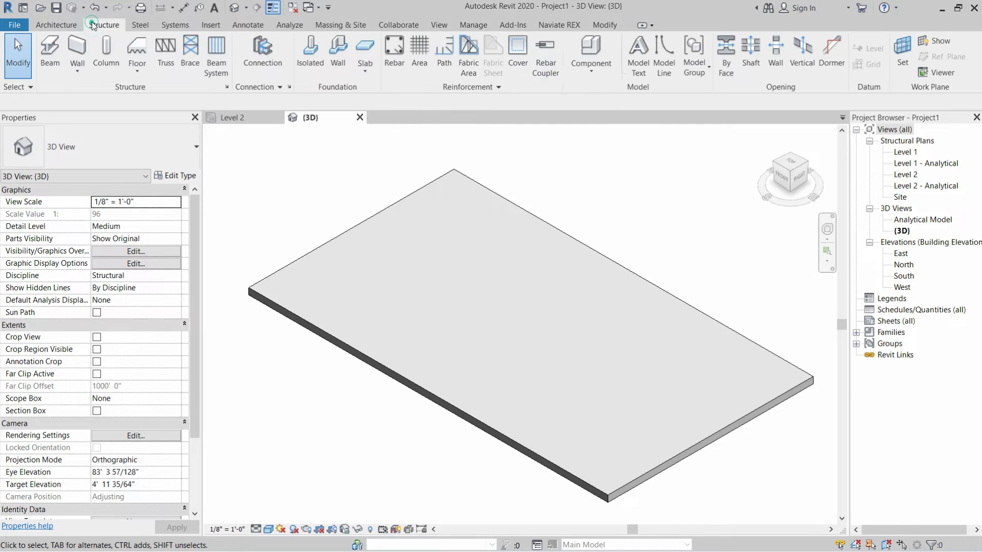
{"action": "left_click", "coordinate": [726, 62]}
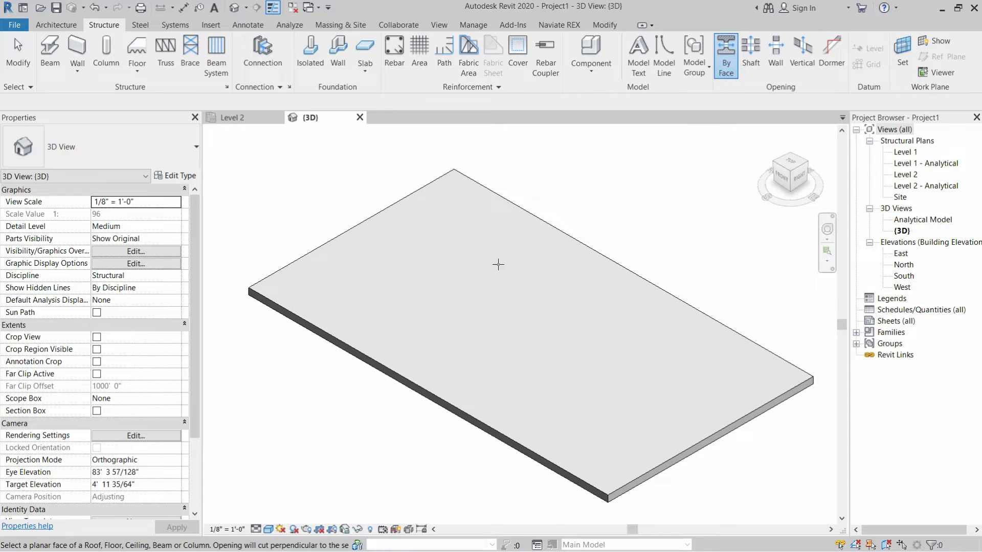
{"action": "left_click", "coordinate": [414, 380]}
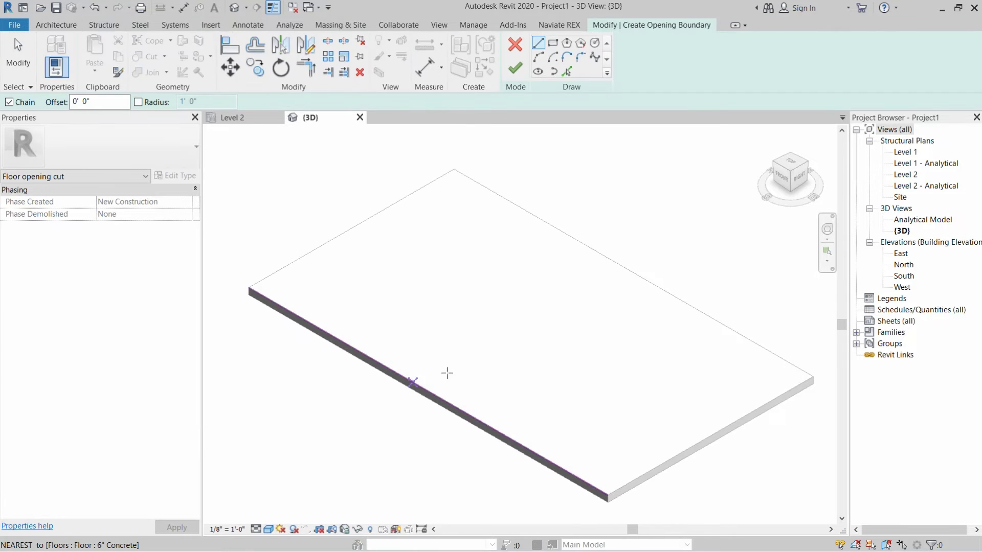
Sketch the 4'-6" square opening boundary in the slab's middle and finish the sketch.
{"action": "left_click", "coordinate": [552, 43]}
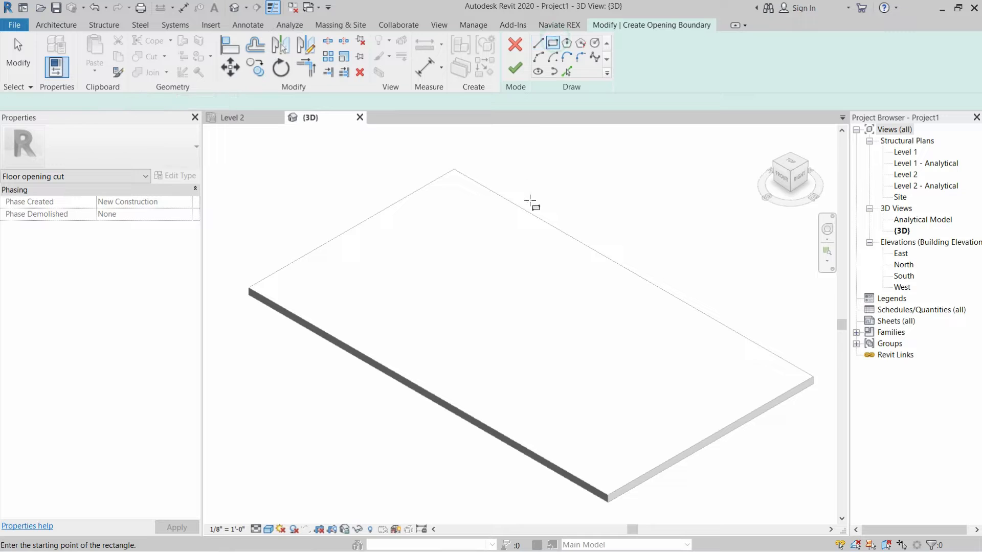
{"action": "left_click", "coordinate": [530, 285]}
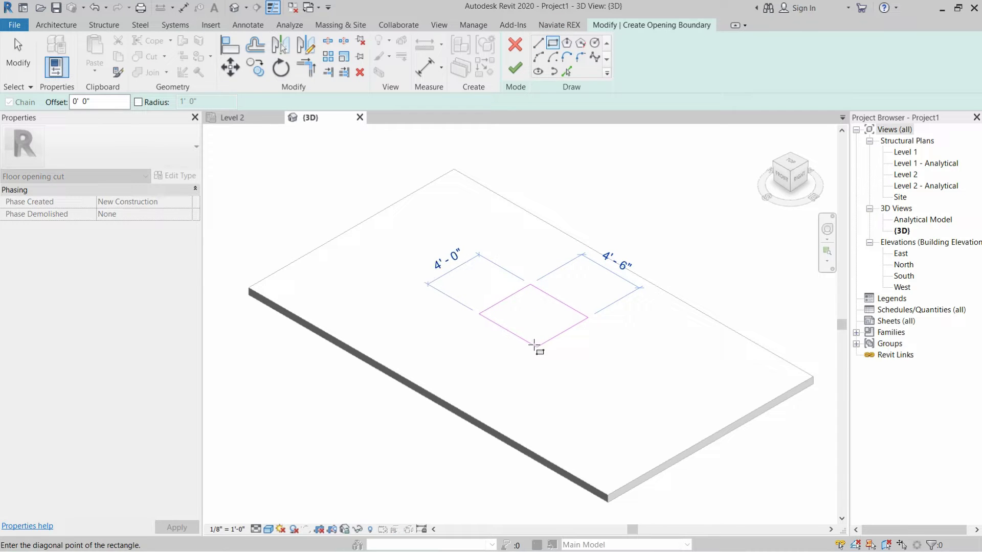
{"action": "left_click", "coordinate": [528, 347]}
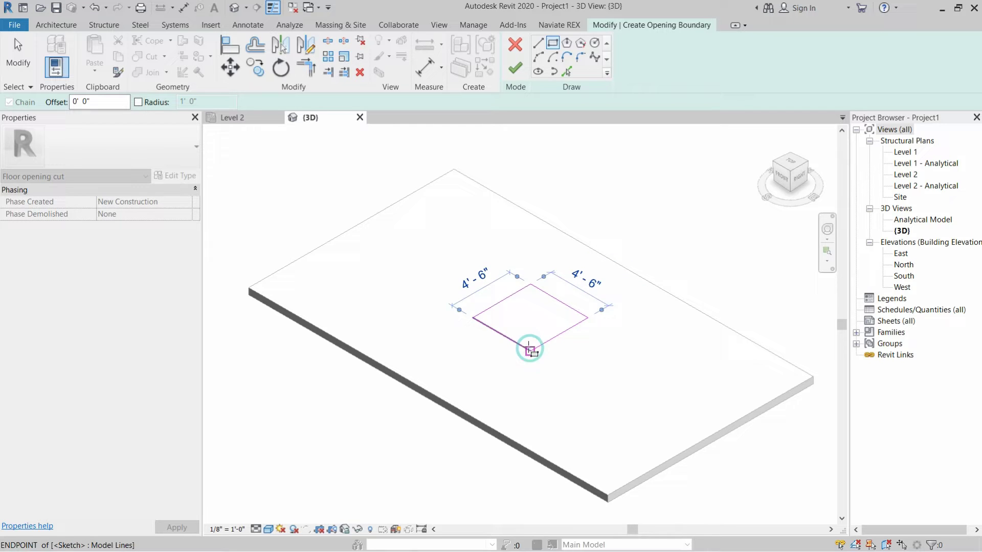
{"action": "key", "text": "Escape"}
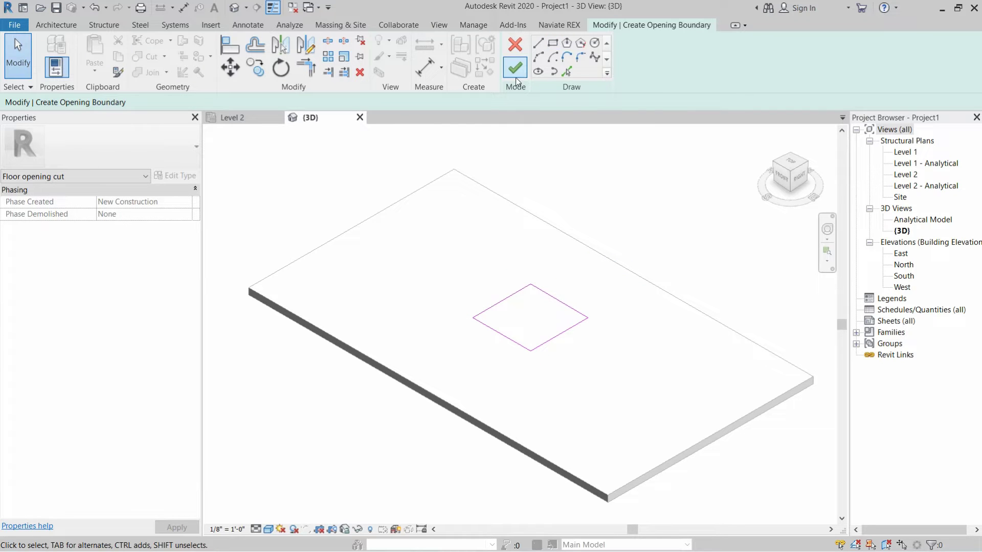
{"action": "left_click", "coordinate": [517, 71]}
{"action": "left_click", "coordinate": [387, 192]}
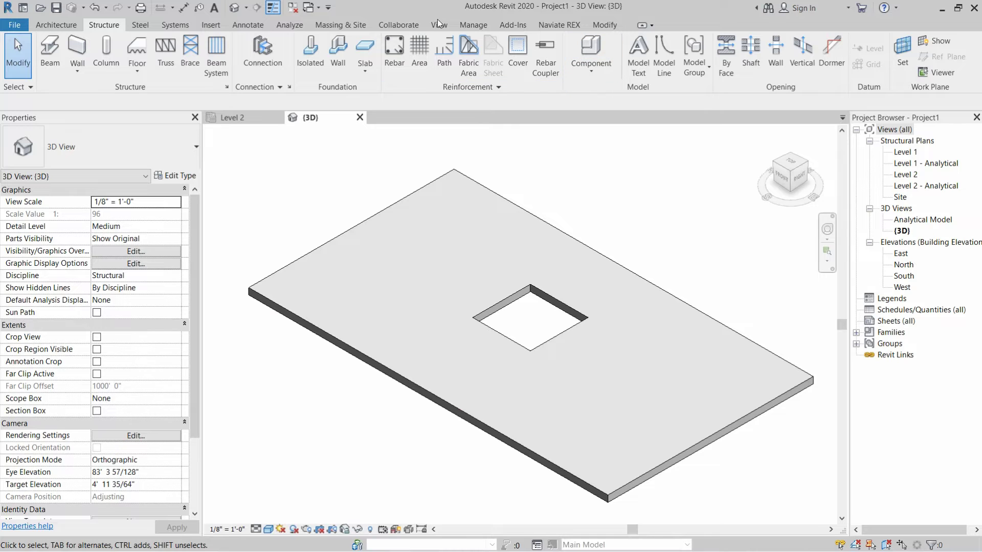
Select the square opening cut and switch to the Naviate REX ribbon tab.
{"action": "left_click", "coordinate": [604, 257]}
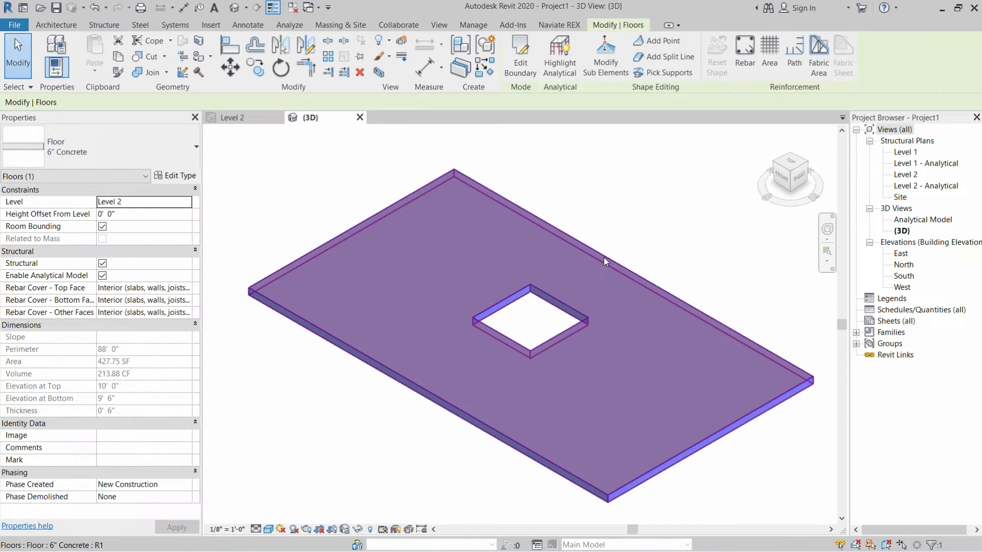
{"action": "key", "text": "Escape"}
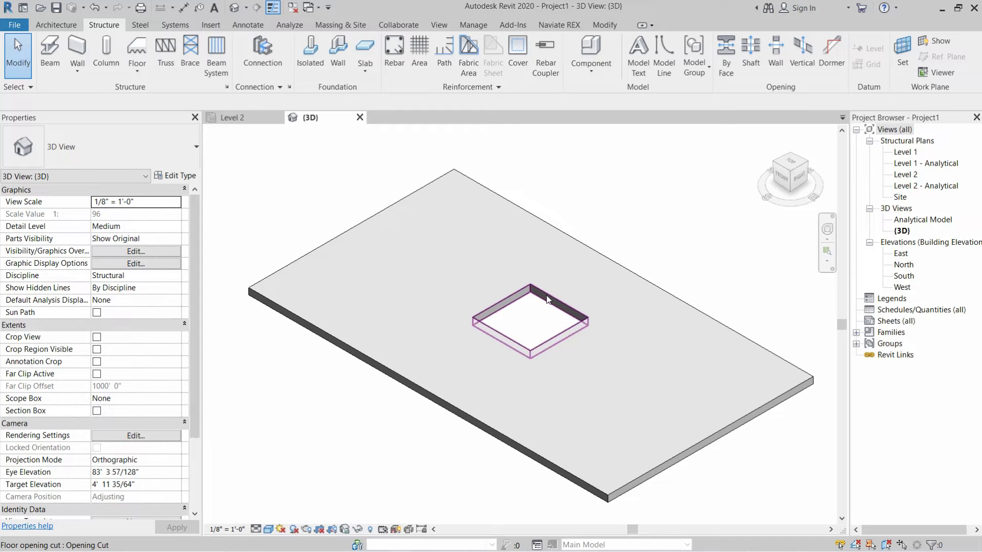
{"action": "left_click", "coordinate": [547, 299]}
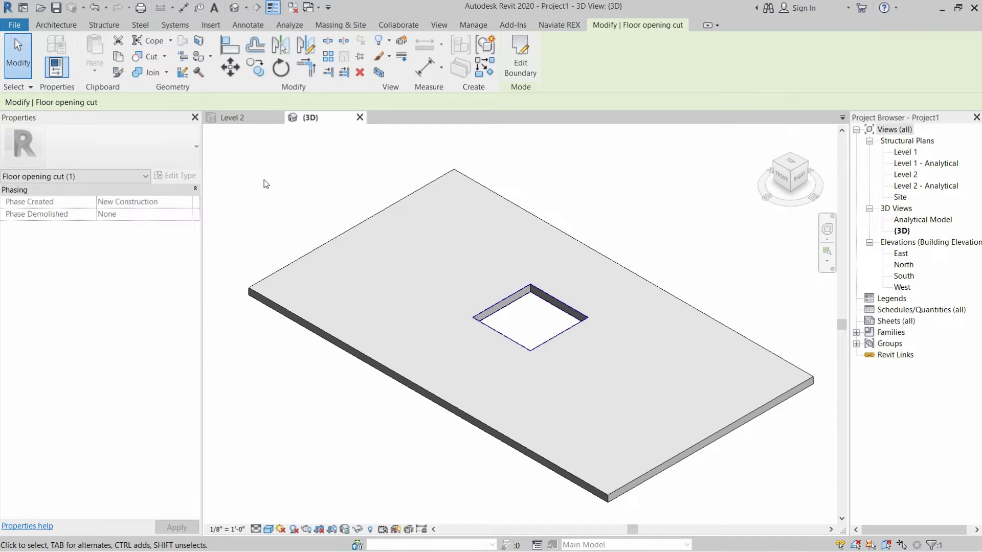
{"action": "left_click", "coordinate": [544, 23]}
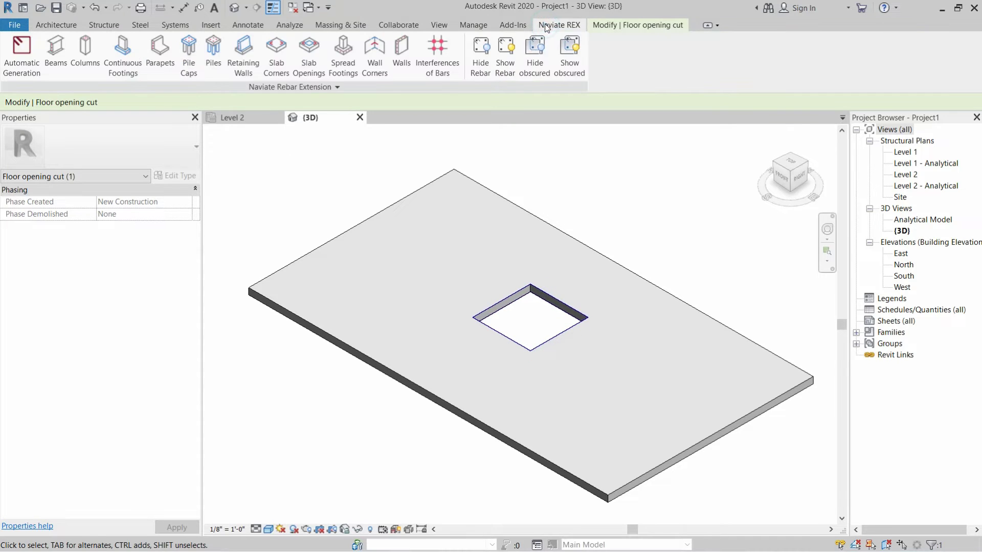
Open Naviate REX Slab Openings and compare the main, constructional and corner bar pages.
{"action": "left_click", "coordinate": [307, 52]}
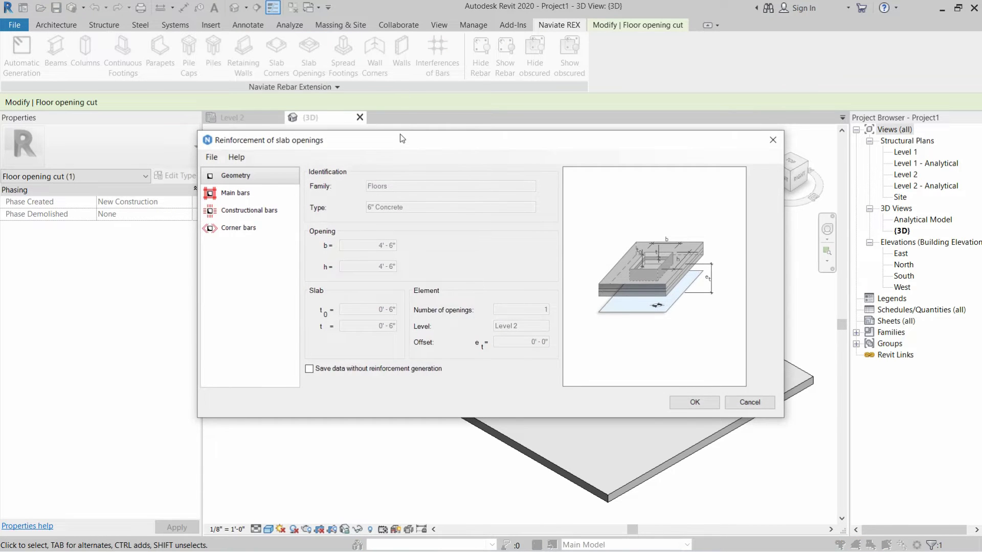
{"action": "mouse_move", "coordinate": [400, 139]}
{"action": "left_mouse_down"}
{"action": "mouse_move", "coordinate": [283, 96]}
{"action": "mouse_move", "coordinate": [401, 158]}
{"action": "left_mouse_up"}
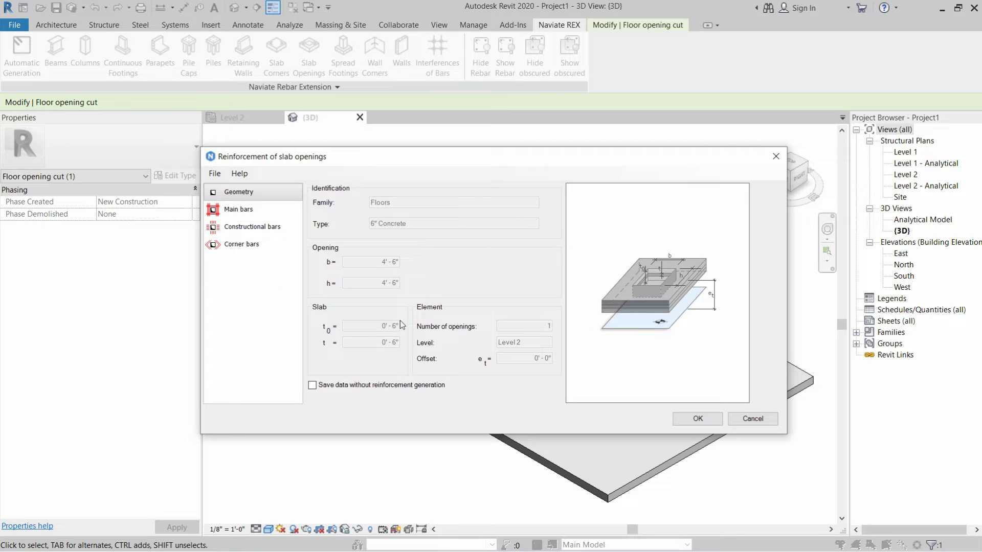
{"action": "left_click", "coordinate": [262, 208]}
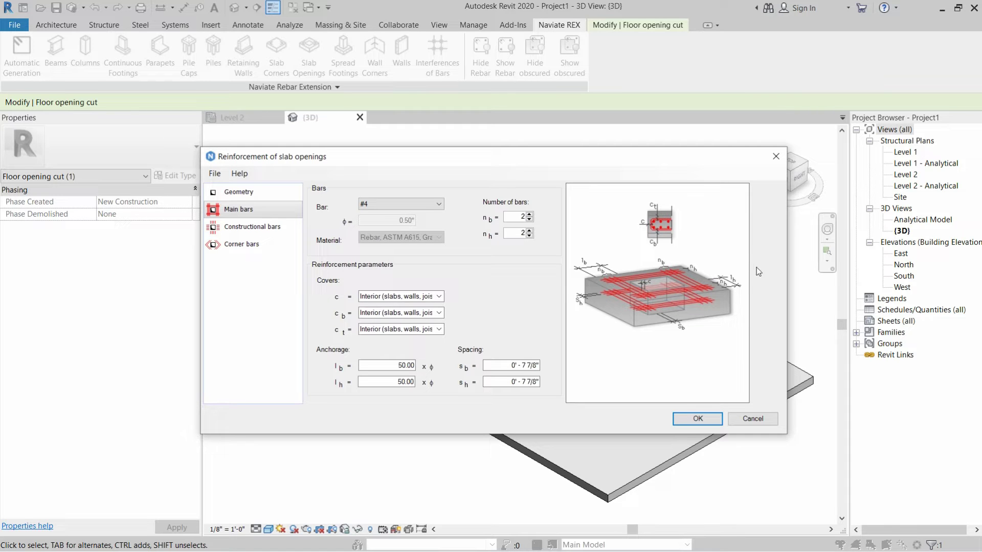
{"action": "left_click", "coordinate": [261, 228]}
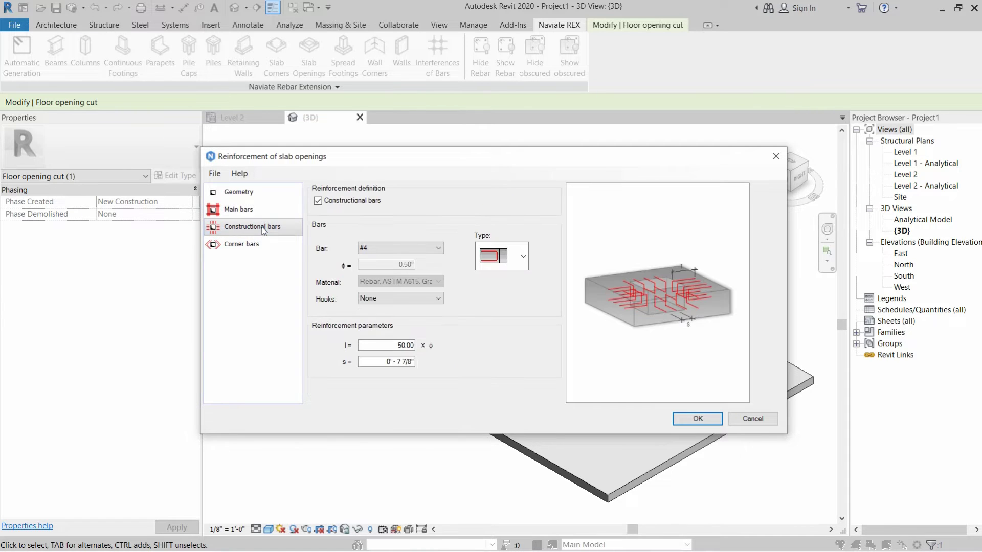
{"action": "left_click", "coordinate": [250, 244]}
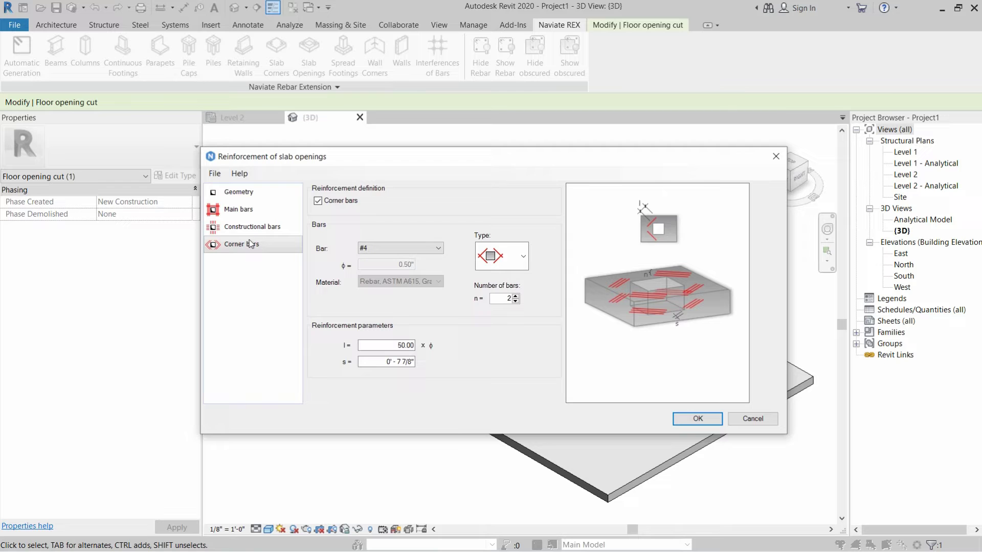
{"action": "left_click", "coordinate": [264, 211]}
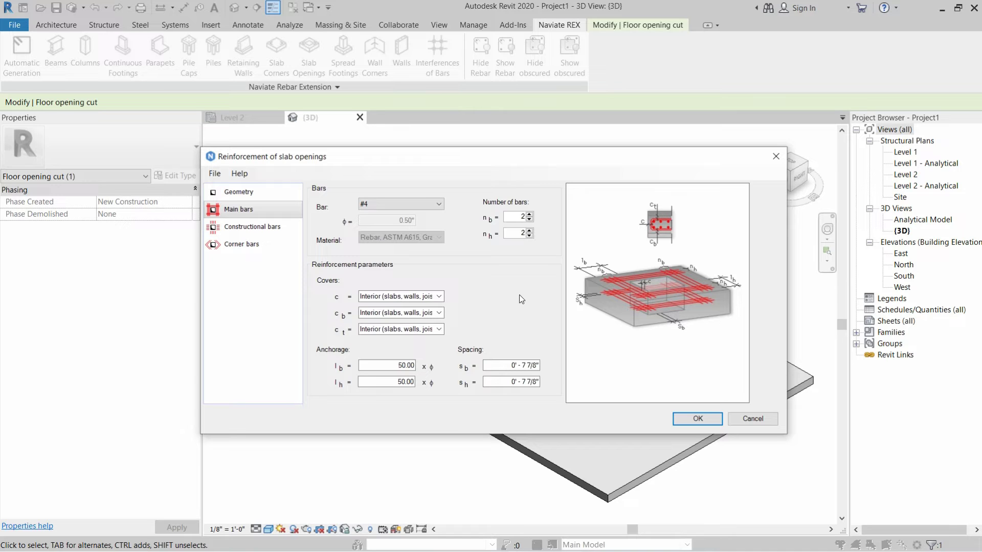
{"action": "left_click", "coordinate": [265, 229]}
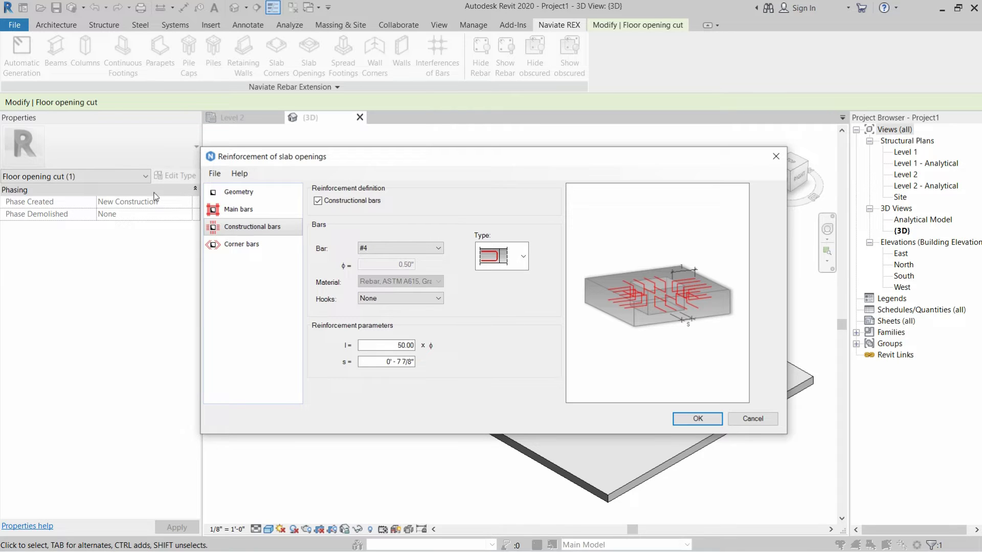
{"action": "left_click", "coordinate": [239, 244]}
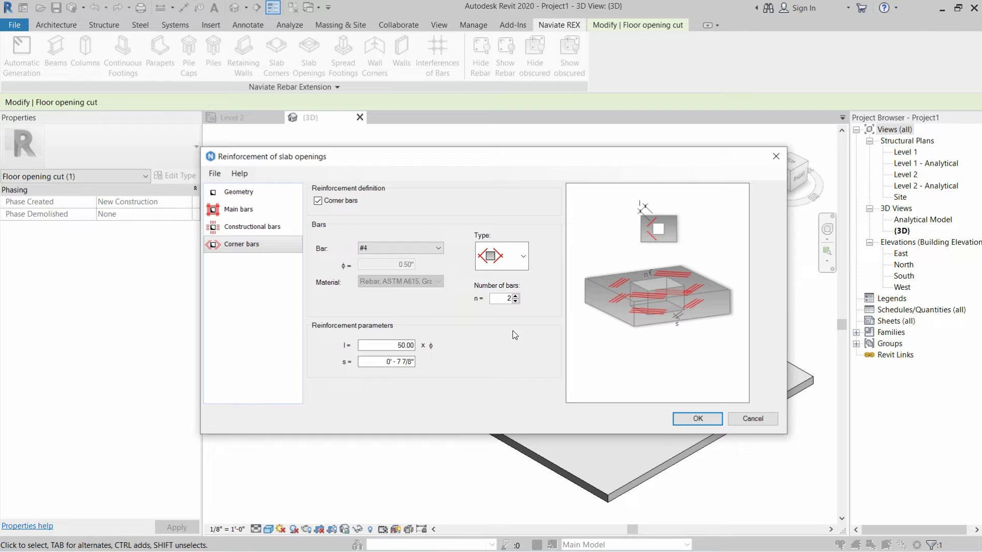
Raise the main bar count to four in both directions, then select the anchorage and spacing values.
{"action": "left_click", "coordinate": [237, 209]}
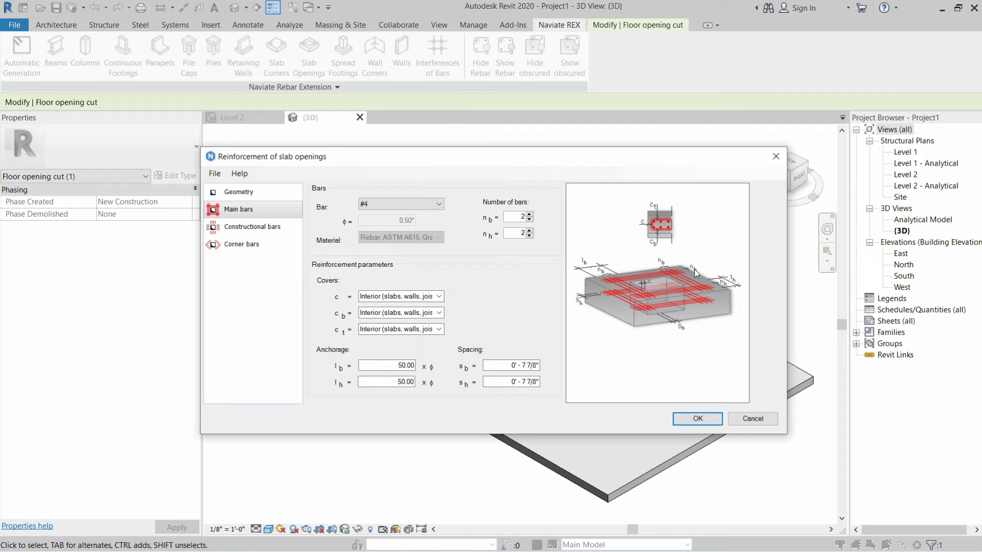
{"action": "left_click", "coordinate": [529, 214]}
{"action": "left_click", "coordinate": [528, 231]}
{"action": "left_click", "coordinate": [382, 365]}
{"action": "double_click", "coordinate": [509, 365]}
Keep constructional bars enabled and choose the closed-loop bar type.
{"action": "left_click", "coordinate": [276, 231]}
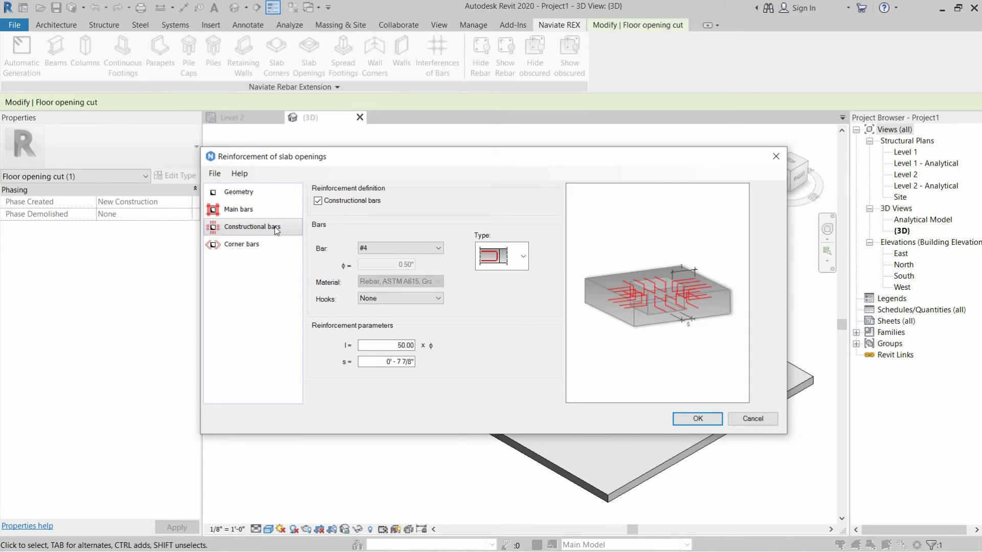
{"action": "left_click", "coordinate": [317, 201]}
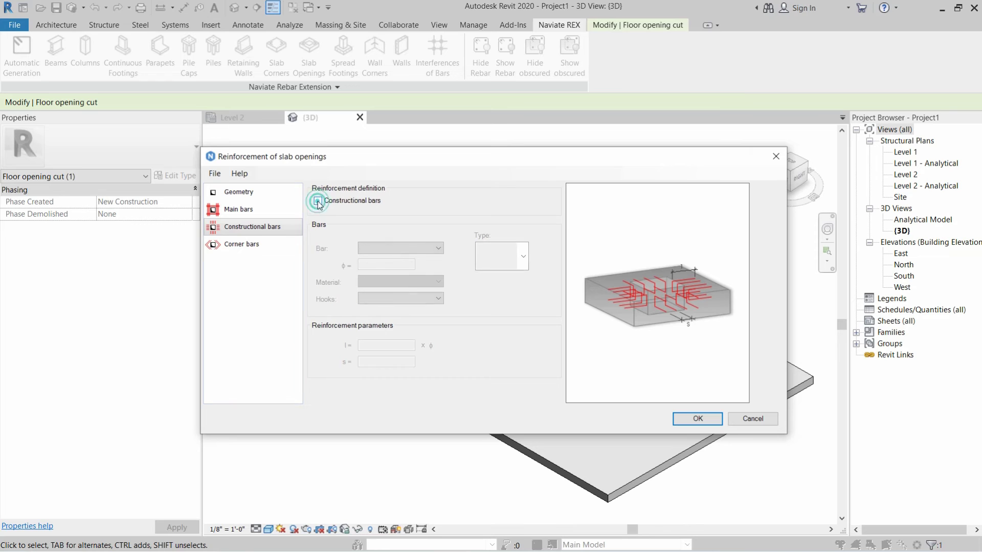
{"action": "left_click", "coordinate": [318, 201]}
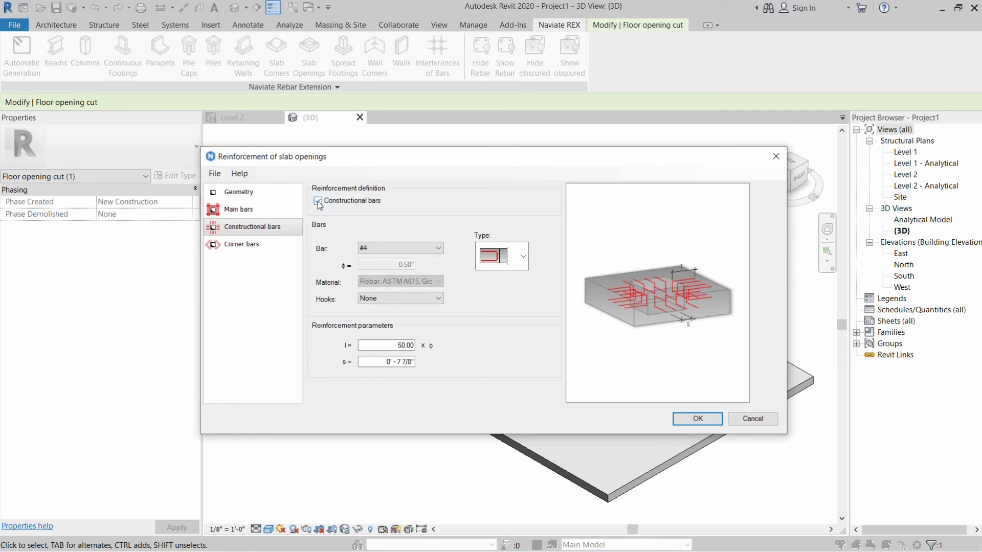
{"action": "left_click", "coordinate": [498, 257]}
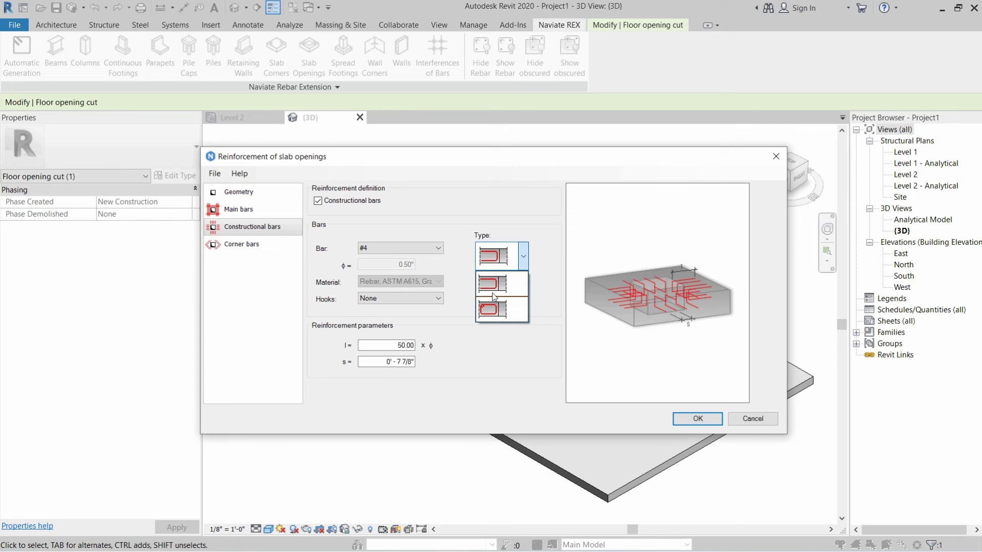
{"action": "left_click", "coordinate": [490, 314]}
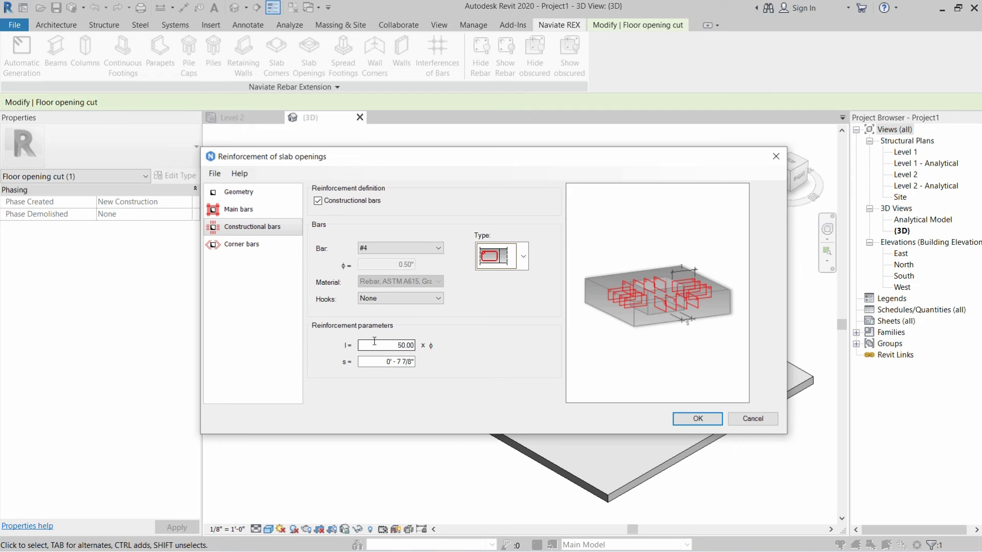
Set the constructional bars to #3 size with a 40φ length.
{"action": "left_click", "coordinate": [377, 252]}
{"action": "left_click", "coordinate": [372, 267]}
{"action": "double_click", "coordinate": [395, 346]}
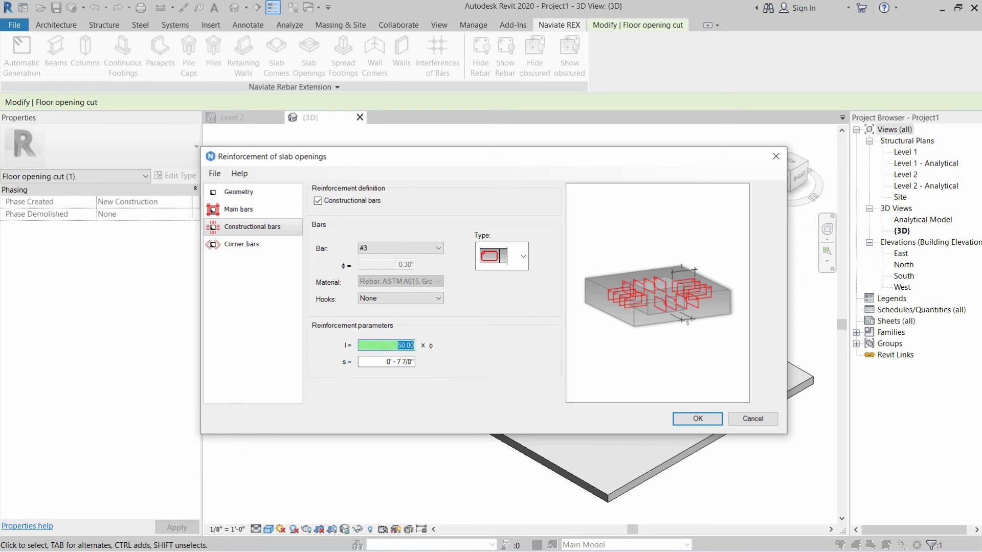
{"action": "type", "text": "40"}
{"action": "left_click", "coordinate": [258, 253]}
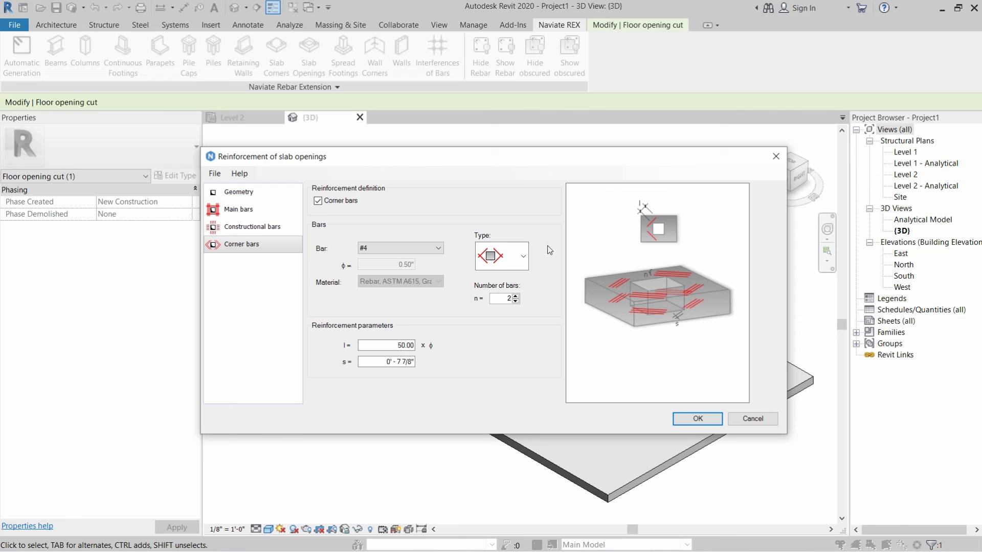
Use crossed-diamond corner bars, three per corner, and generate the opening reinforcement.
{"action": "left_click", "coordinate": [524, 259]}
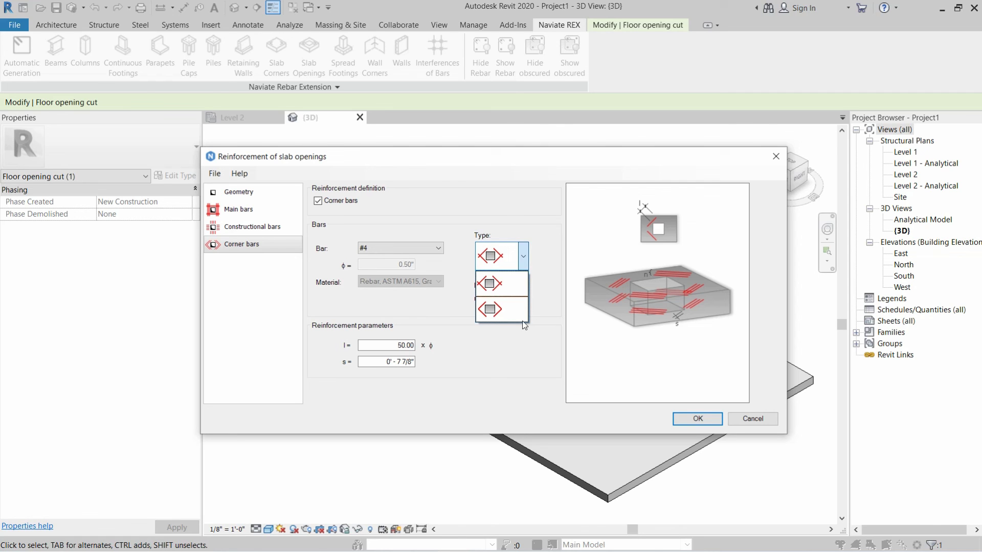
{"action": "left_click", "coordinate": [483, 291]}
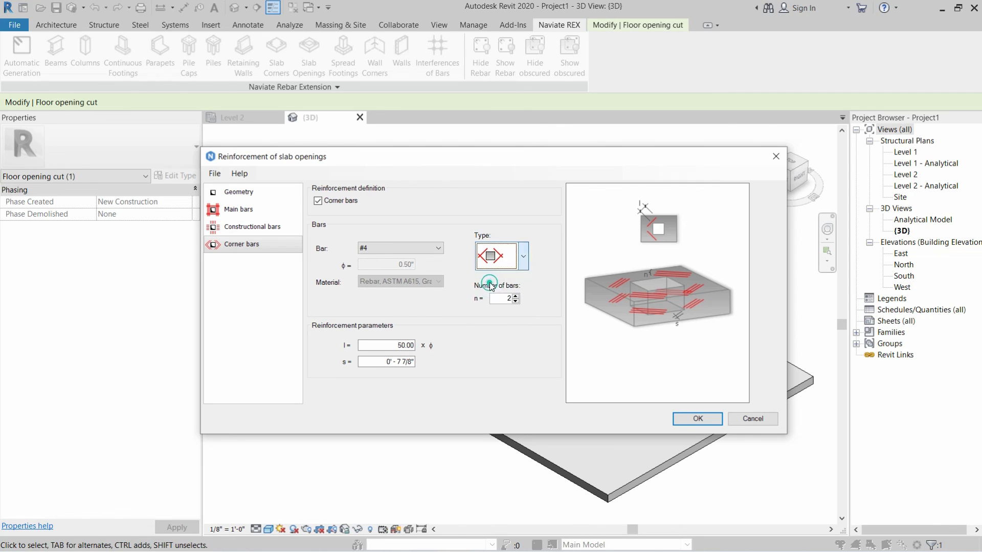
{"action": "left_click", "coordinate": [517, 296]}
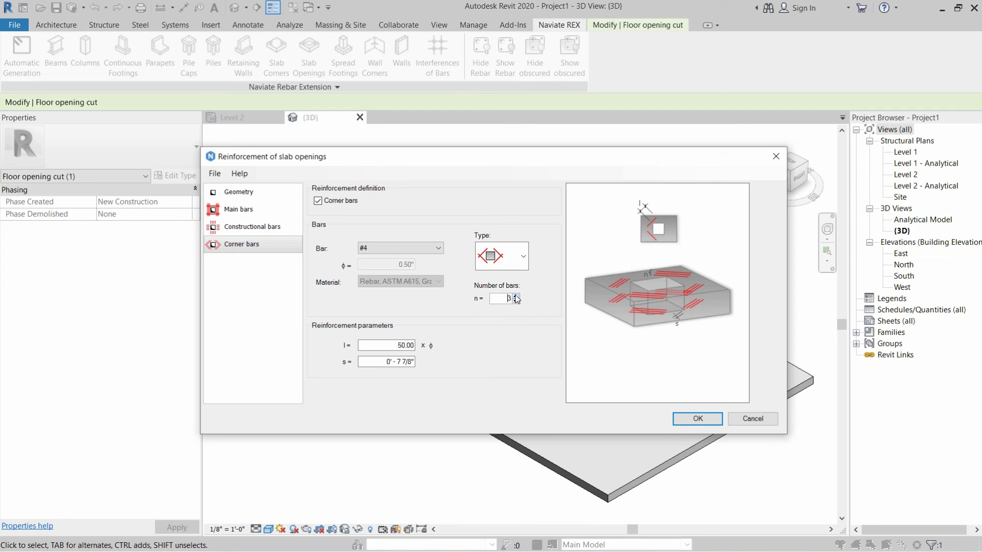
{"action": "left_click", "coordinate": [700, 419]}
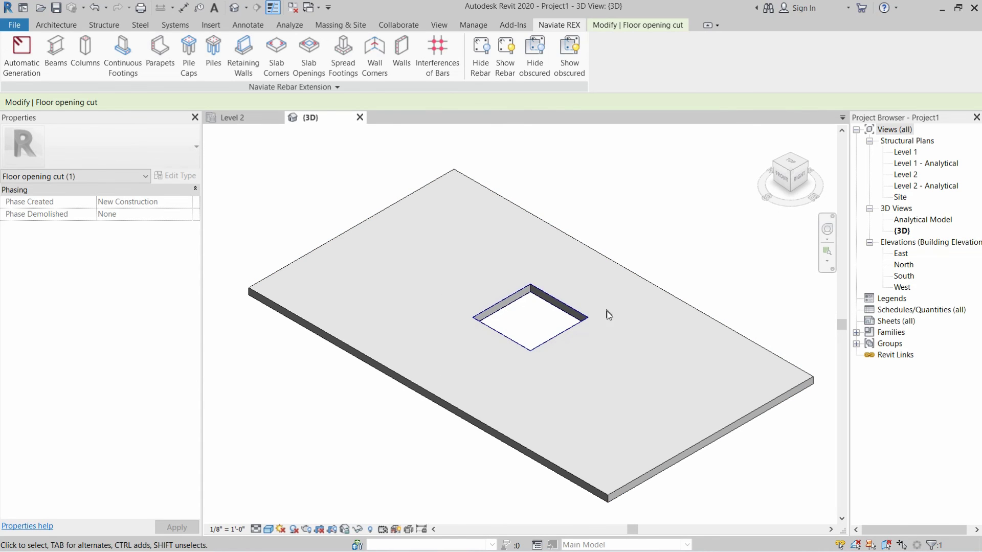
Show the 3D view in Wireframe at Fine detail and centre the rebar around the opening.
{"action": "left_click", "coordinate": [257, 530]}
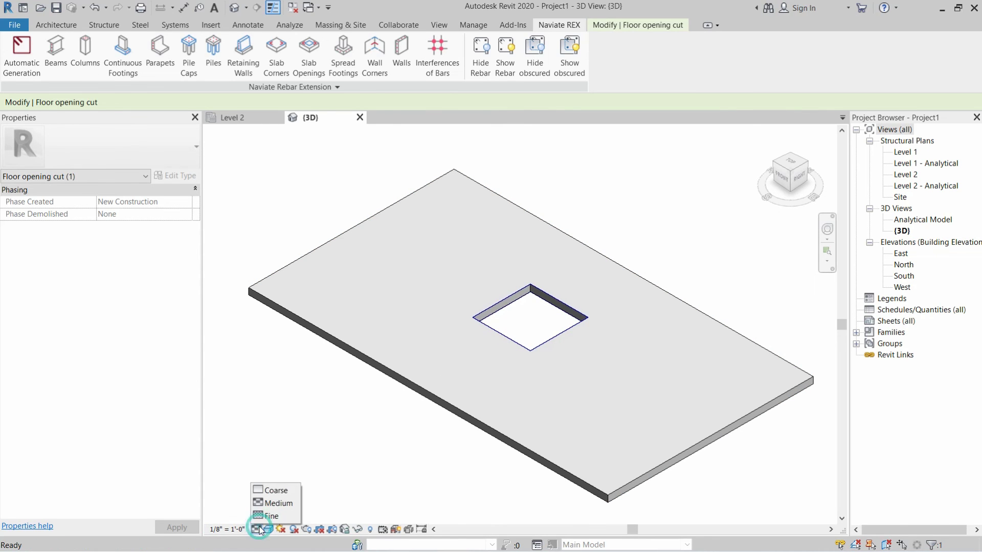
{"action": "left_click", "coordinate": [269, 529]}
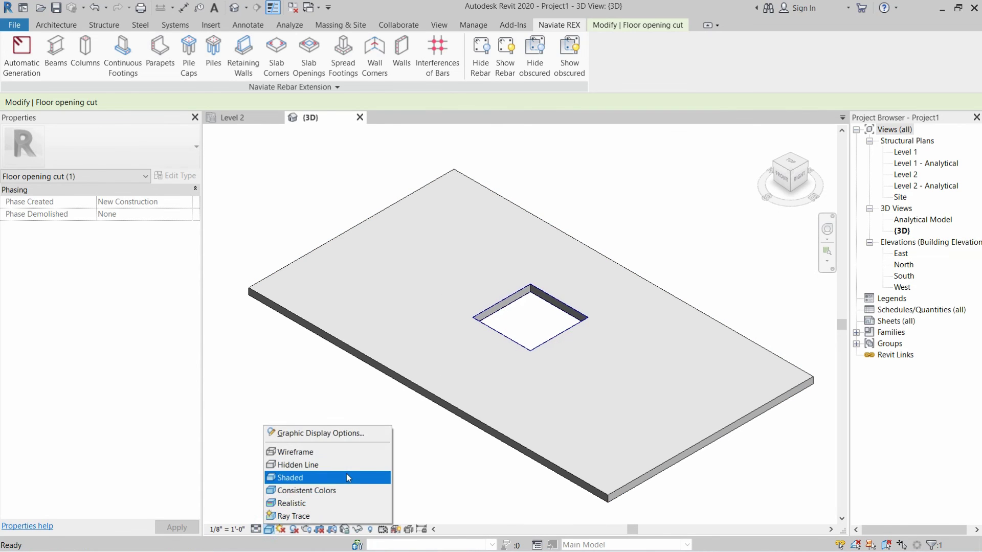
{"action": "left_click", "coordinate": [323, 451]}
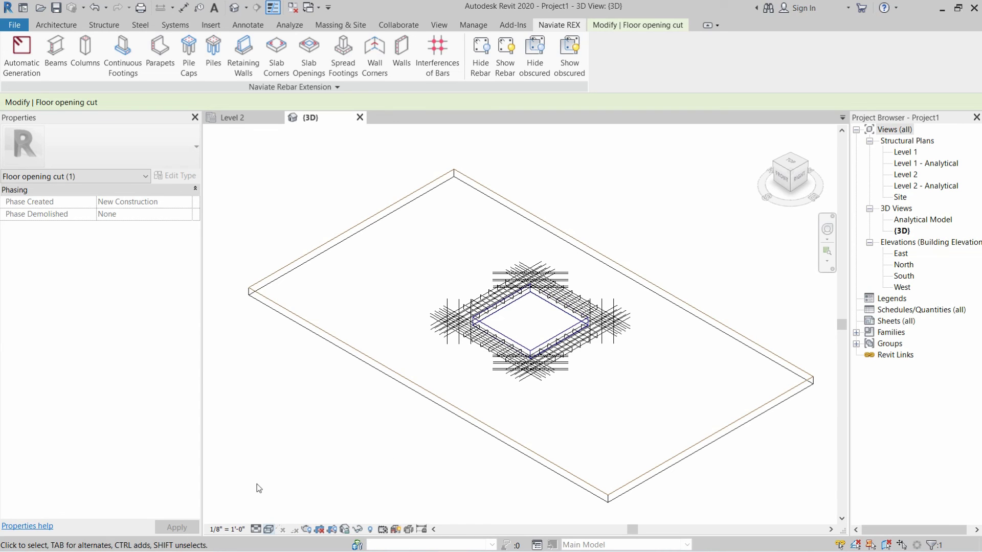
{"action": "left_click", "coordinate": [257, 529]}
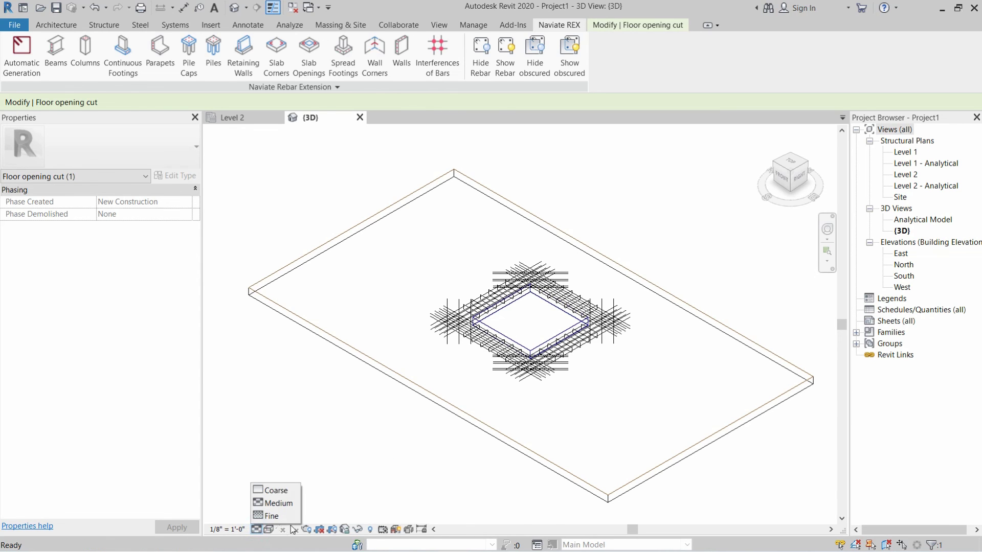
{"action": "left_click", "coordinate": [272, 515]}
{"action": "key", "text": "Escape"}
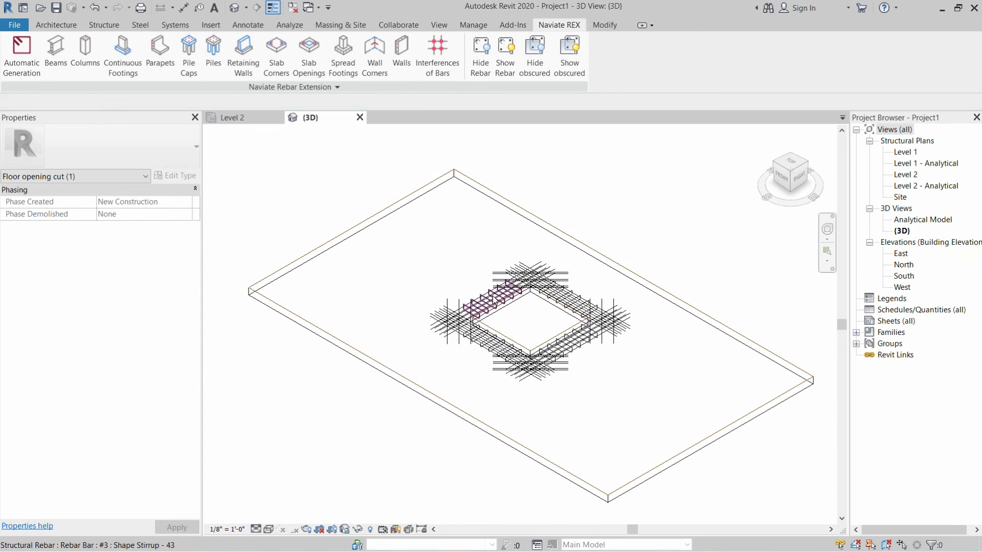
{"action": "scroll", "coordinate": [519, 309], "scroll_direction": "up", "scroll_amount": 2}
{"action": "scroll", "coordinate": [505, 319], "scroll_direction": "up", "scroll_amount": 2}
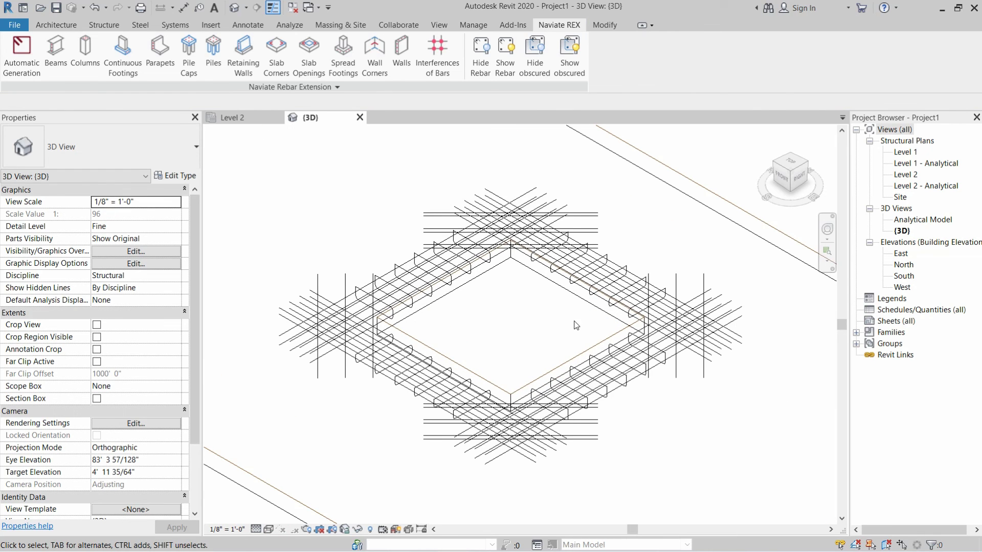
{"action": "middle_click_drag", "start_coordinate": [577, 325], "coordinate": [511, 356]}
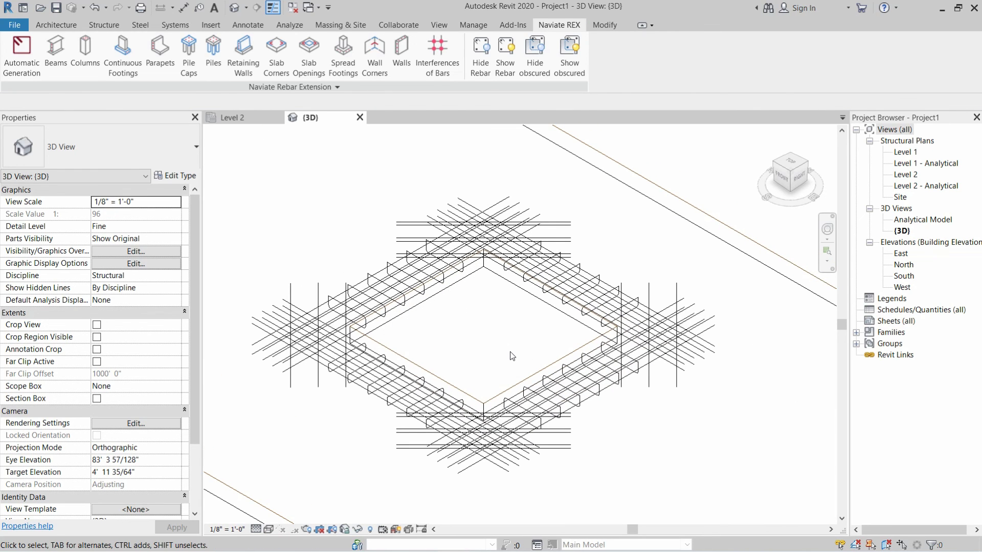